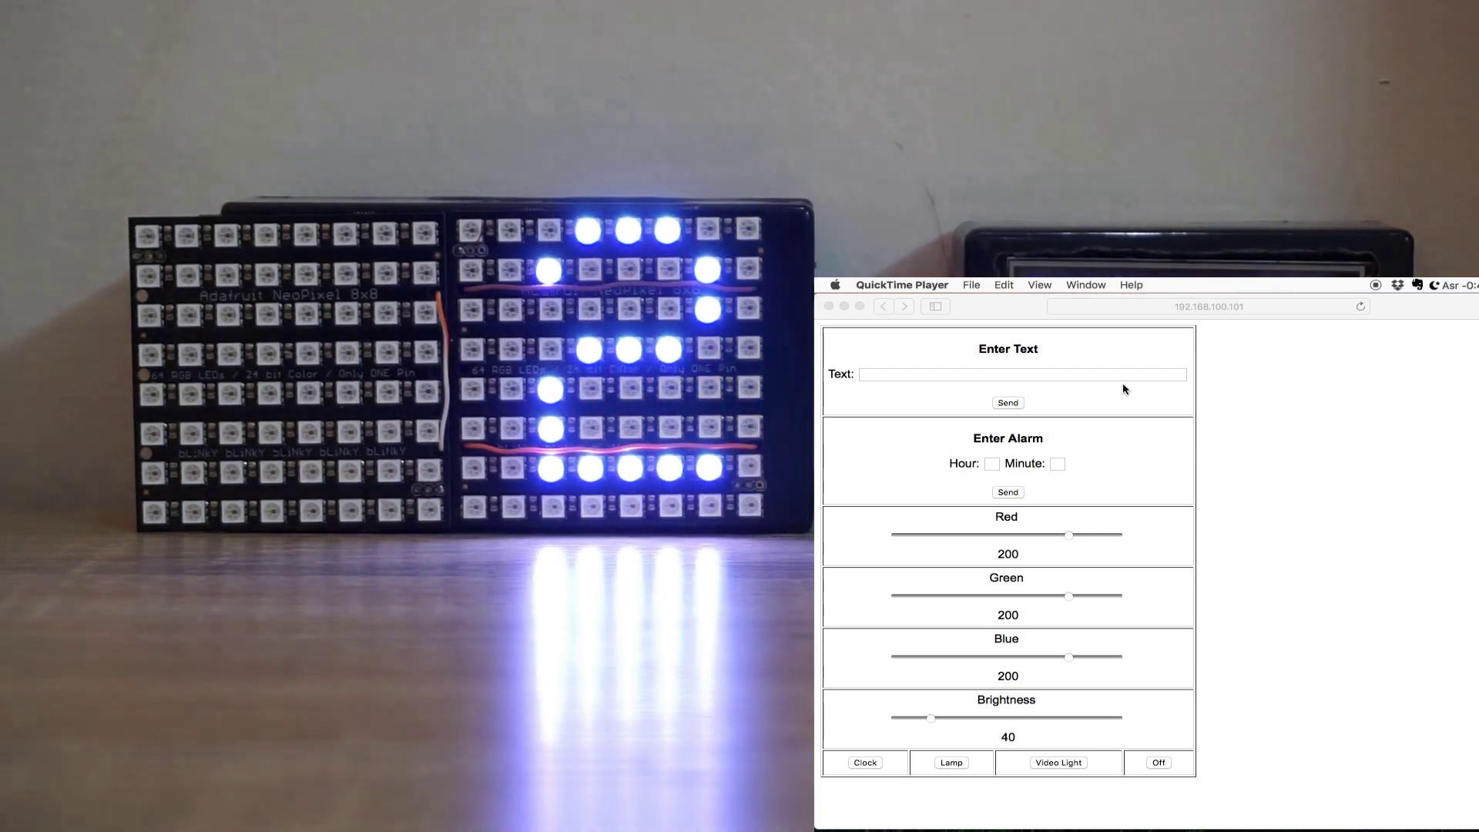
- Send the text 'SUBSCRIBE' to scroll across the LED matrix
{"action": "left_click", "coordinate": [1110, 373]}
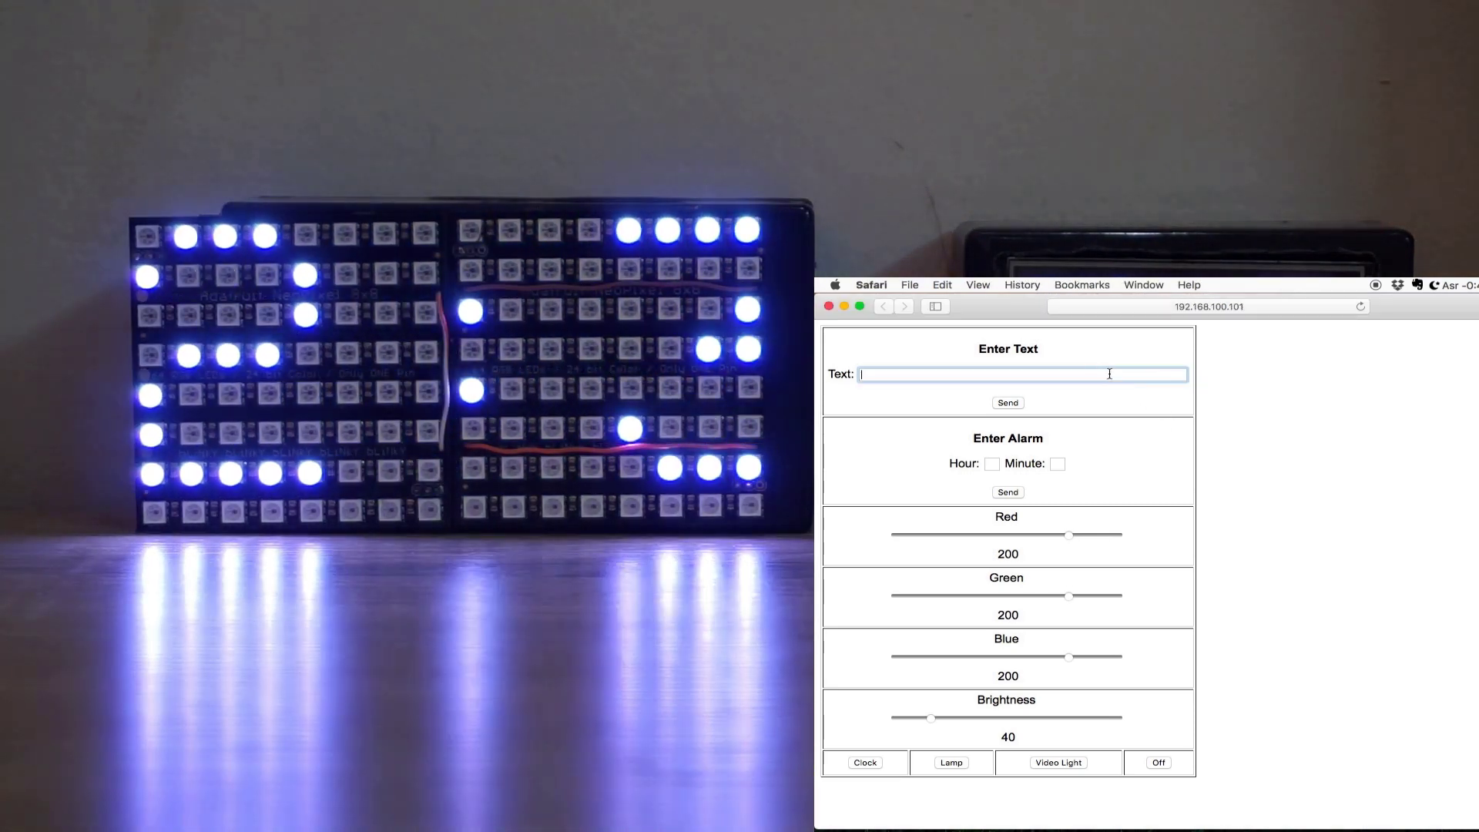
{"action": "type", "text": "SUBS"}
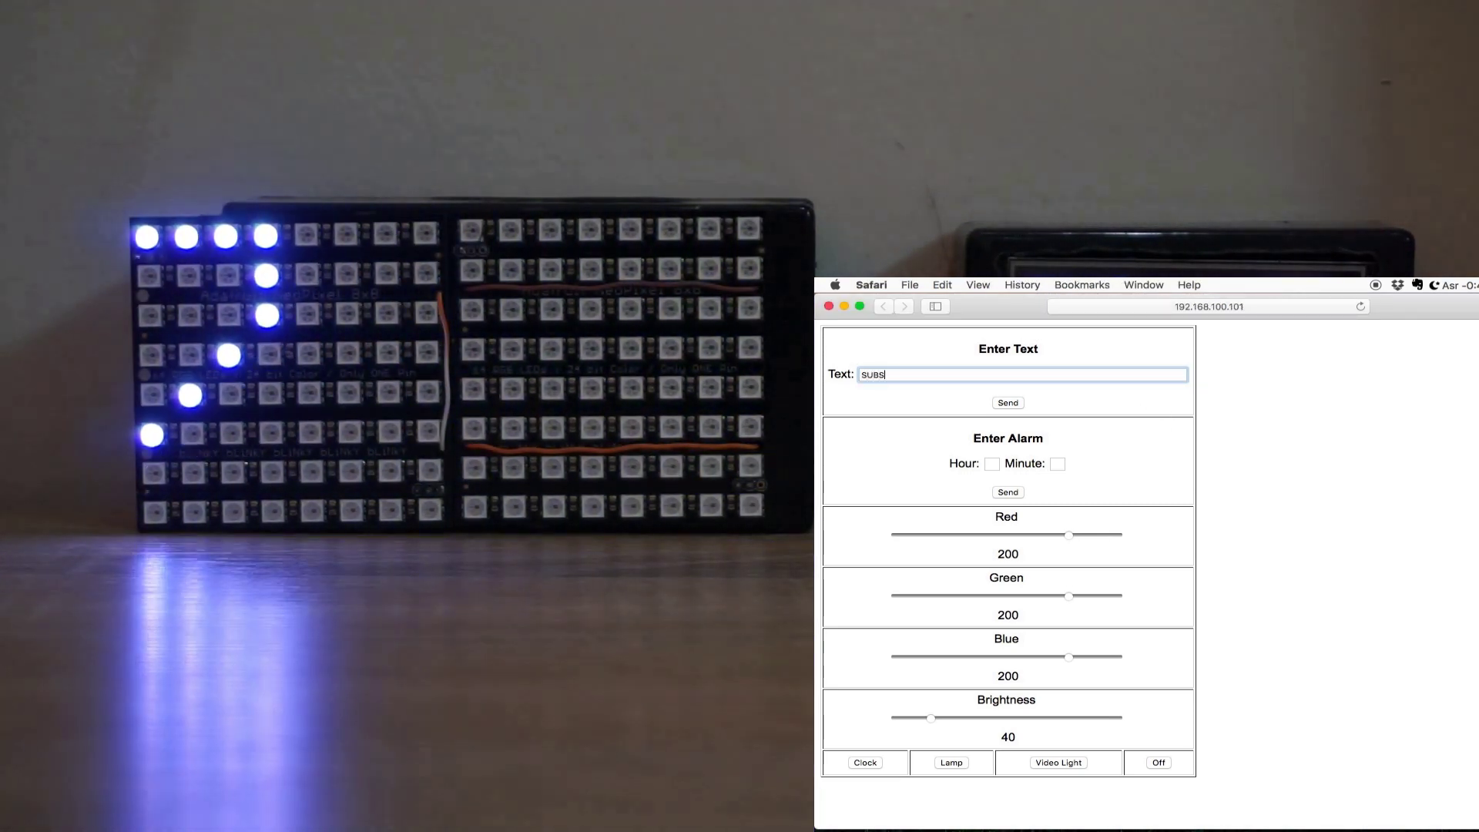
{"action": "type", "text": "CRIBE"}
{"action": "left_click", "coordinate": [1008, 406]}
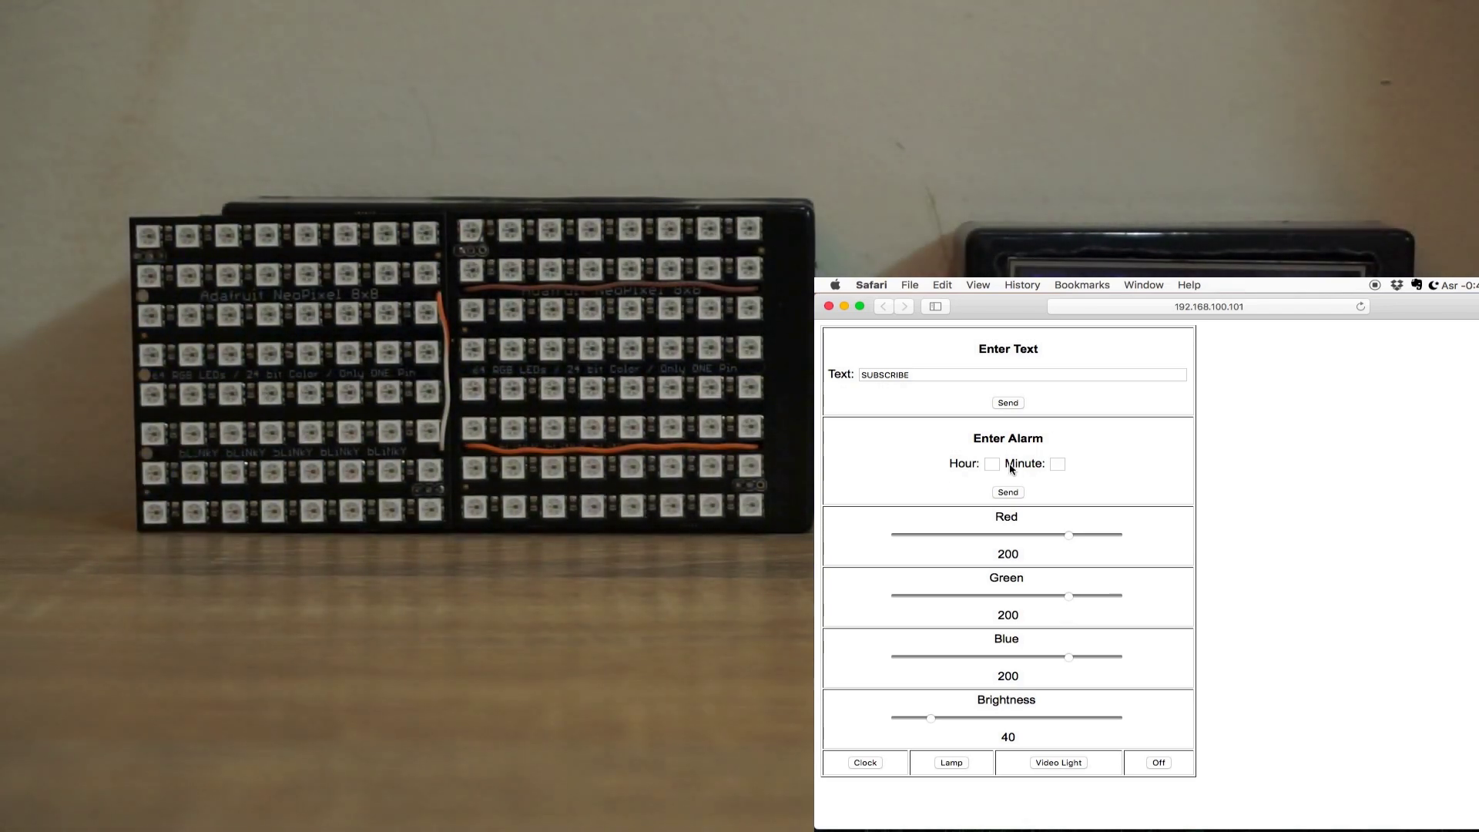
- Select the alarm Hour field to begin entering 14:40
{"action": "left_click", "coordinate": [998, 463]}
{"action": "type", "text": "4"}
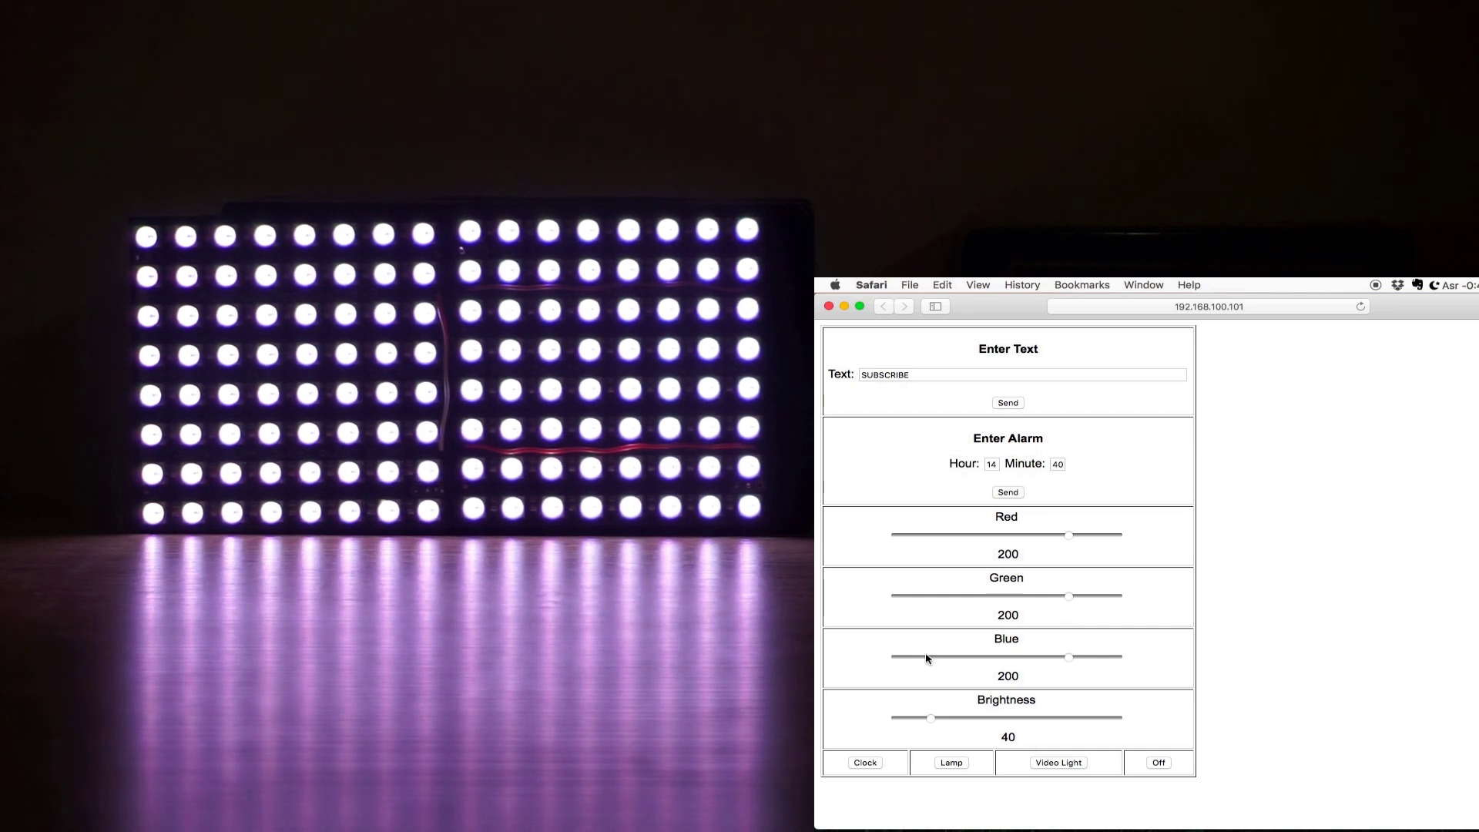
- Drag the Red slider from 200 down to 19, leaving green and blue at 200
{"action": "left_click_drag", "start_coordinate": [1065, 533], "coordinate": [913, 536]}
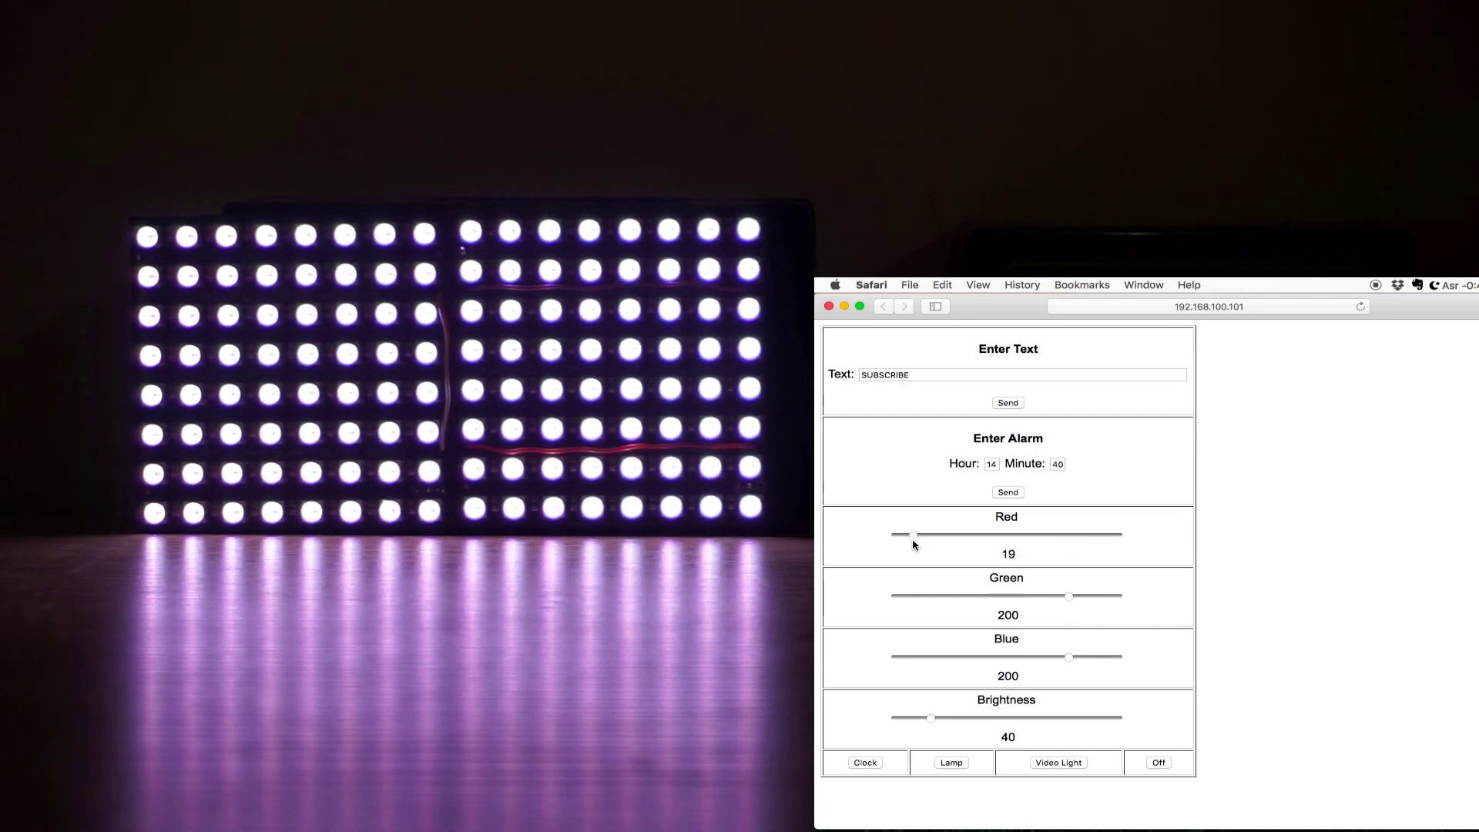